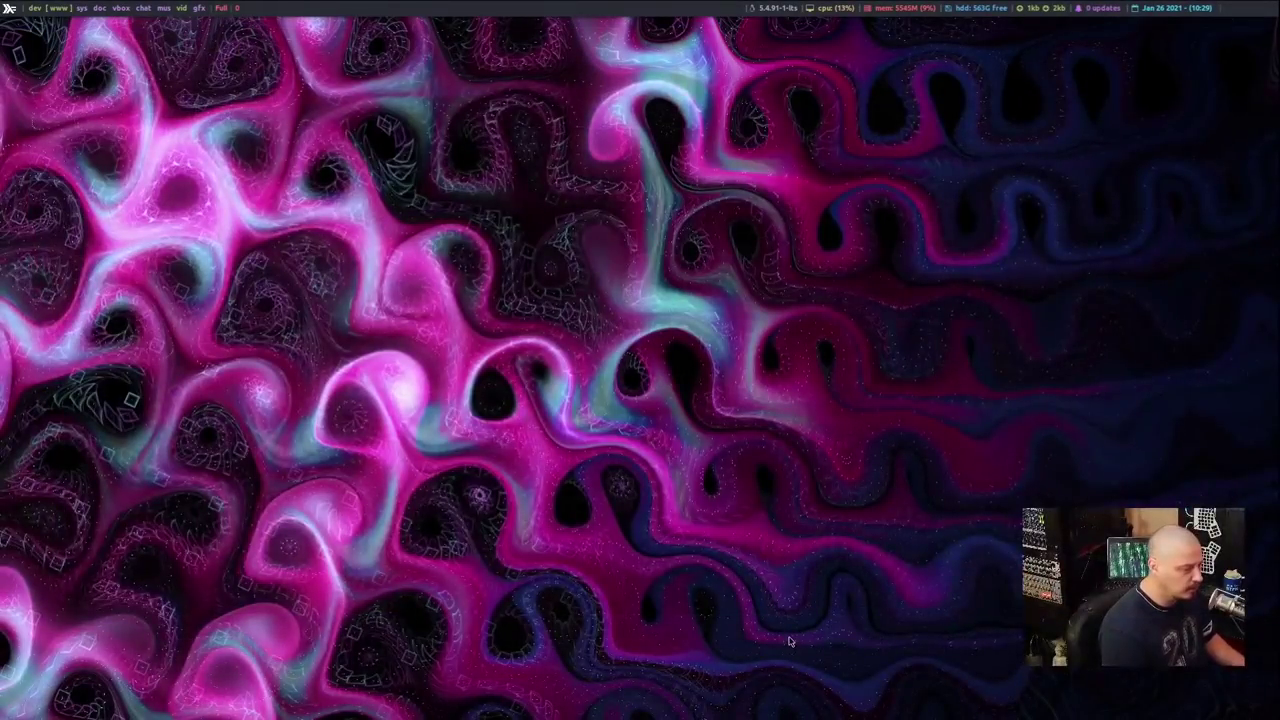
- Open /usr/lib/librewolf/librewolf.cfg in vim with sudo from a new terminal with enlarged text, entering the account password
key(super+Return)
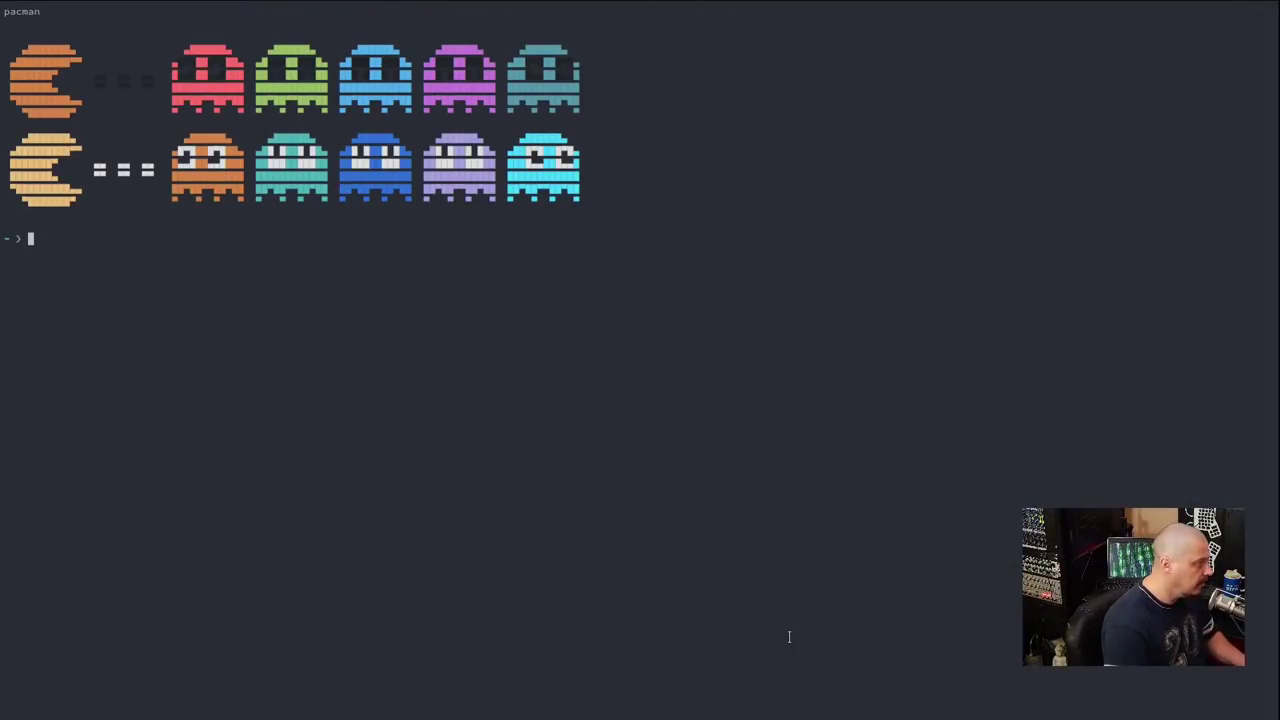
text(sudo)
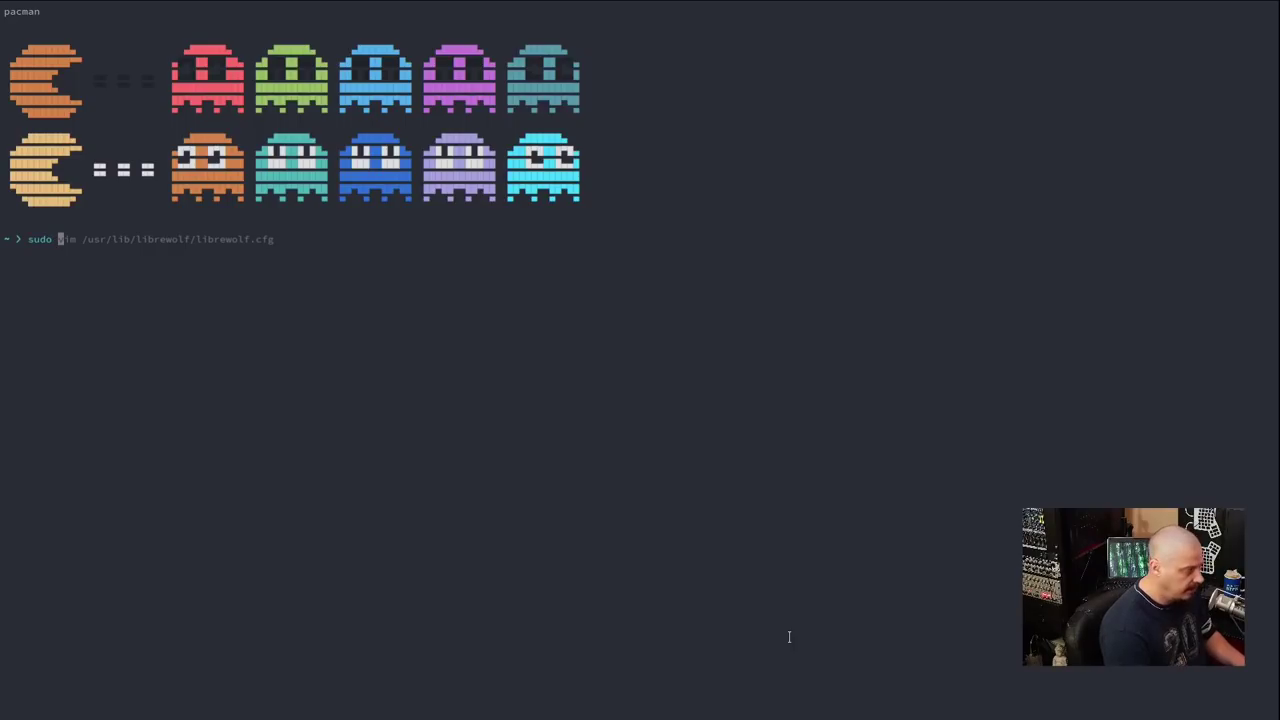
key(Right)
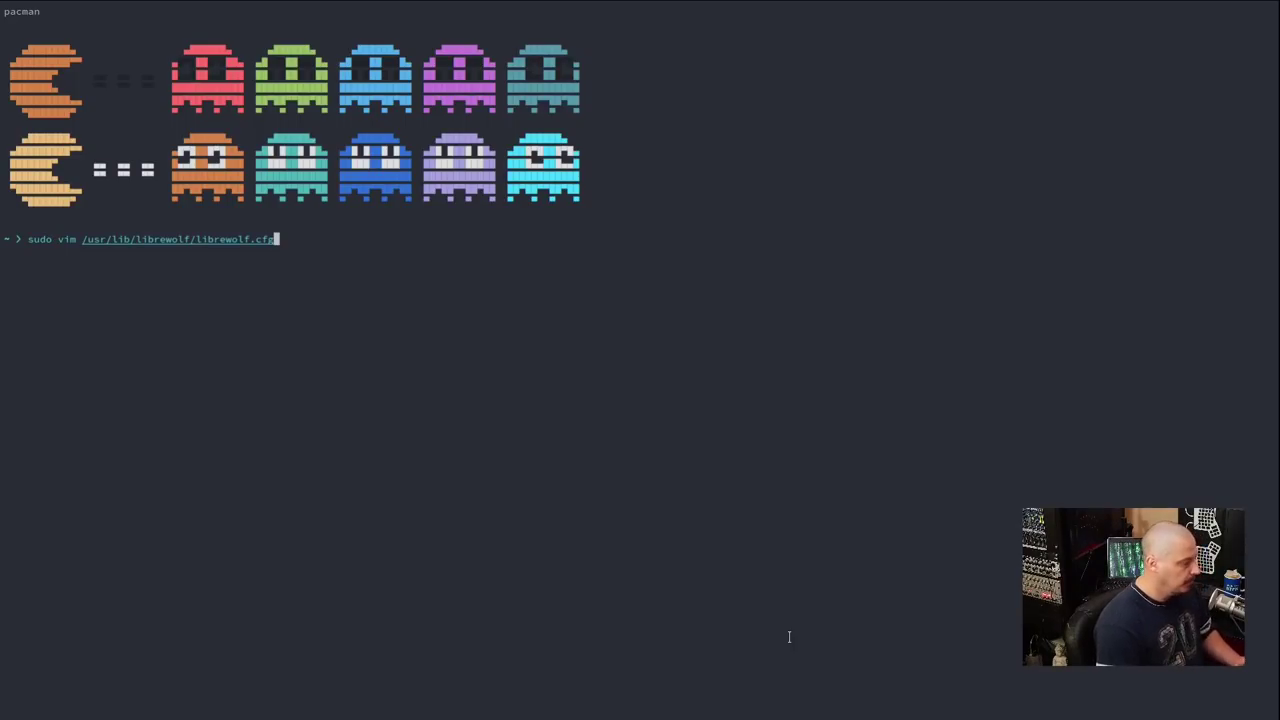
key(ctrl+plus)
key(ctrl+plus)
key(ctrl+plus)
key(ctrl+plus)
key(ctrl+plus)
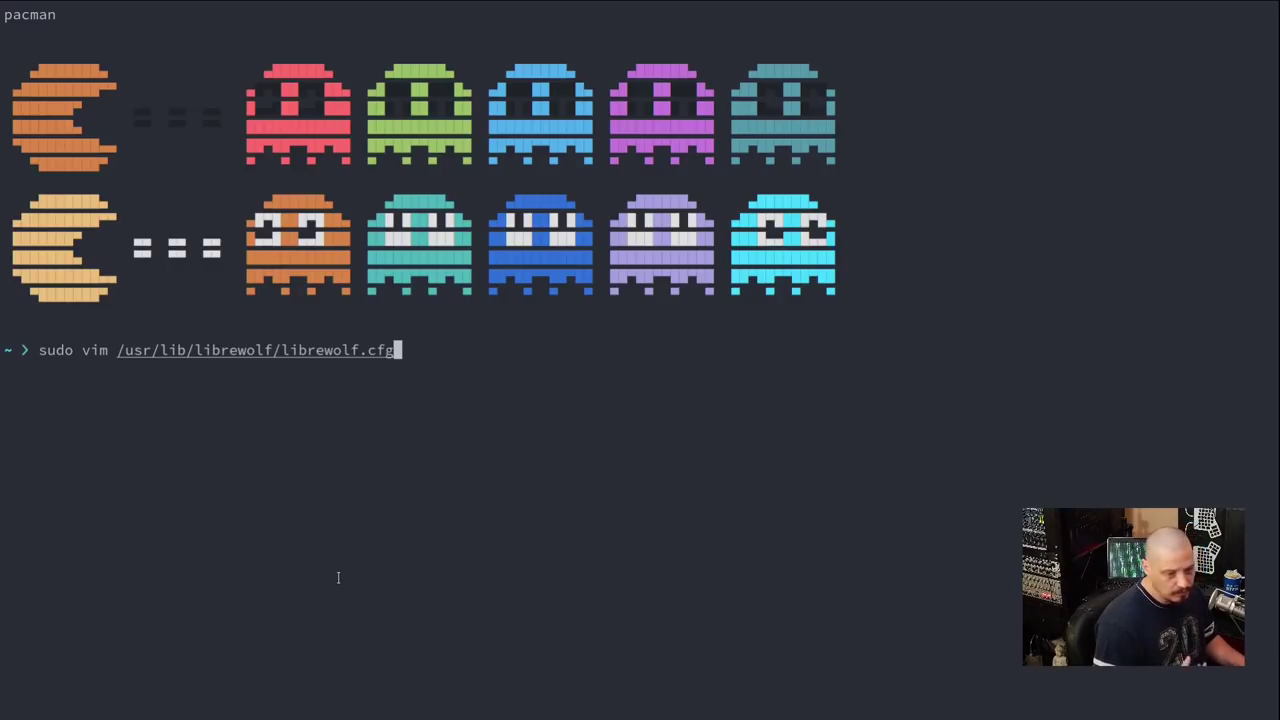
key(Return)
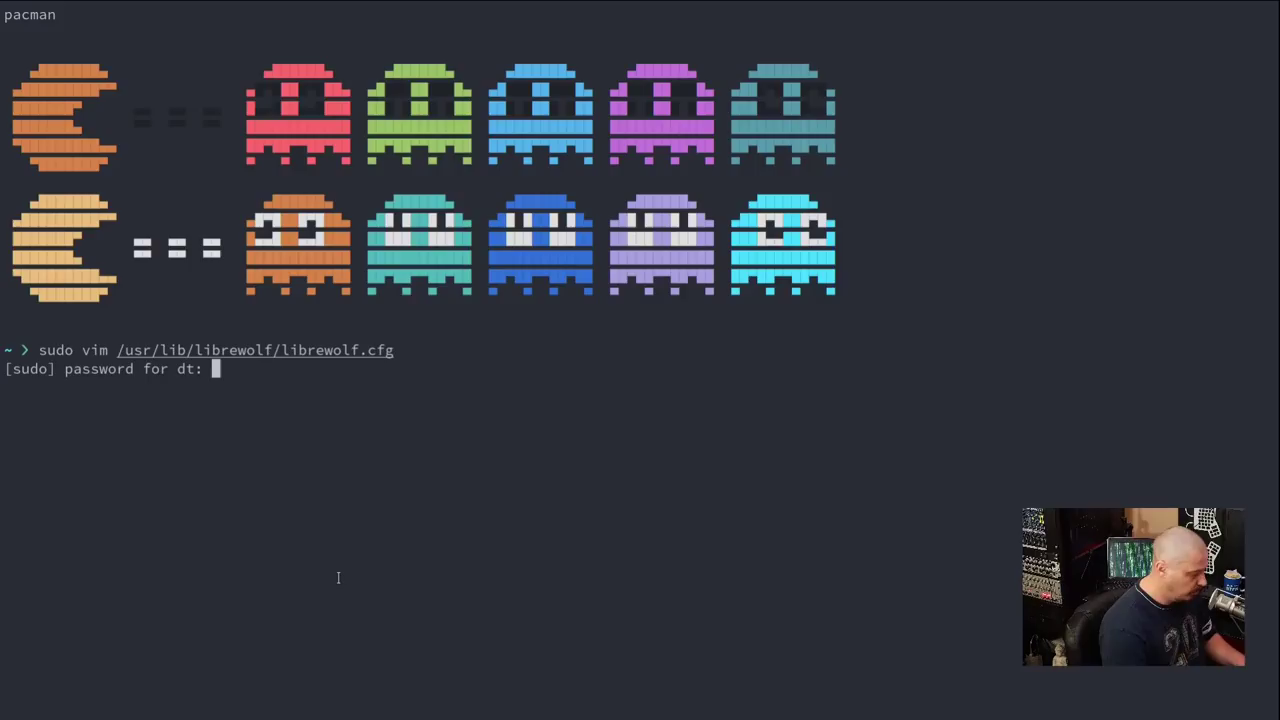
key(Return)
- Examine librewolf.cfg from its beginning through the documentation and user settings sections, then return to the DRM/CDM section
scroll(393, 356, up, 5)
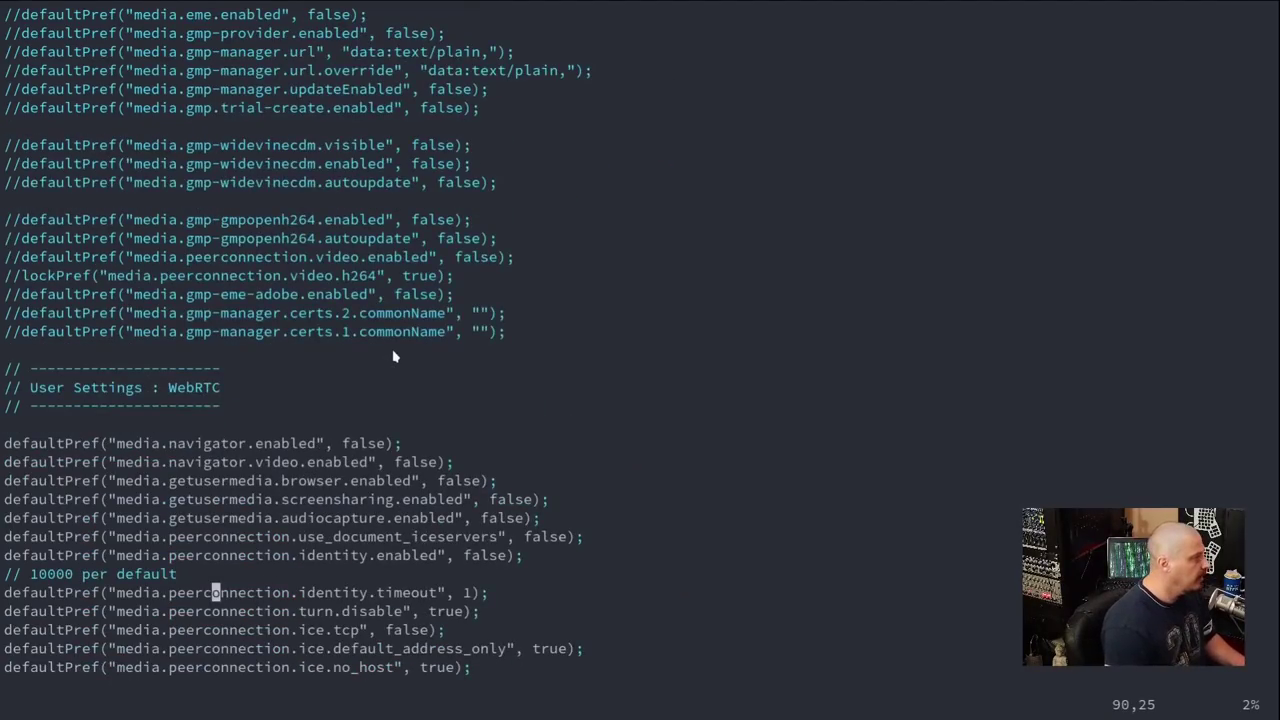
key(g)
key(g)
scroll(177, 199, down, 1)
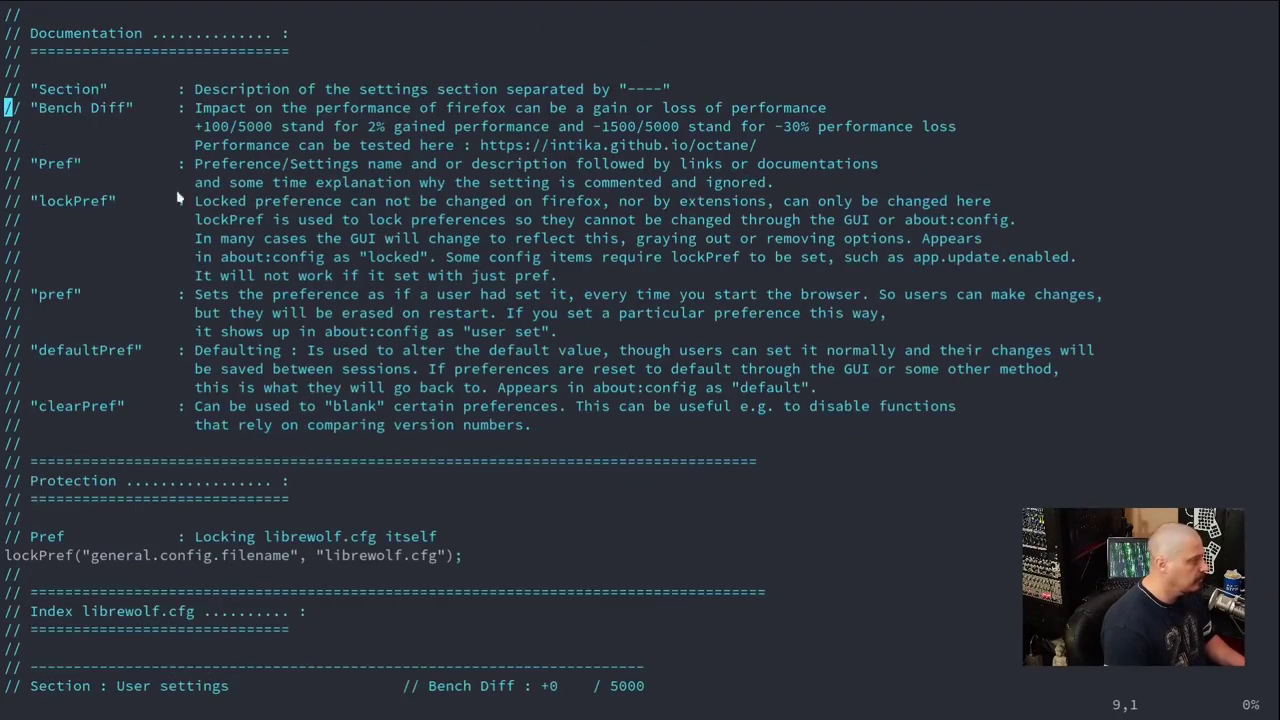
scroll(134, 254, up, 1)
scroll(134, 254, down, 5)
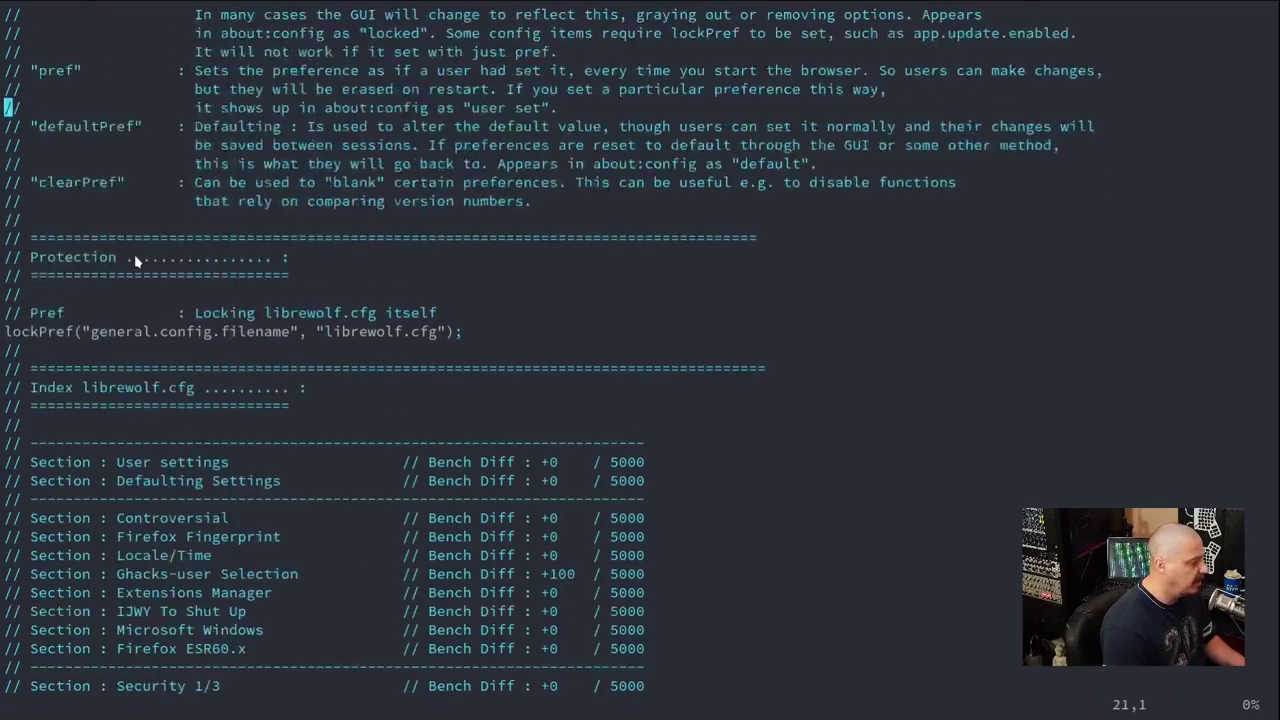
scroll(134, 254, down, 13)
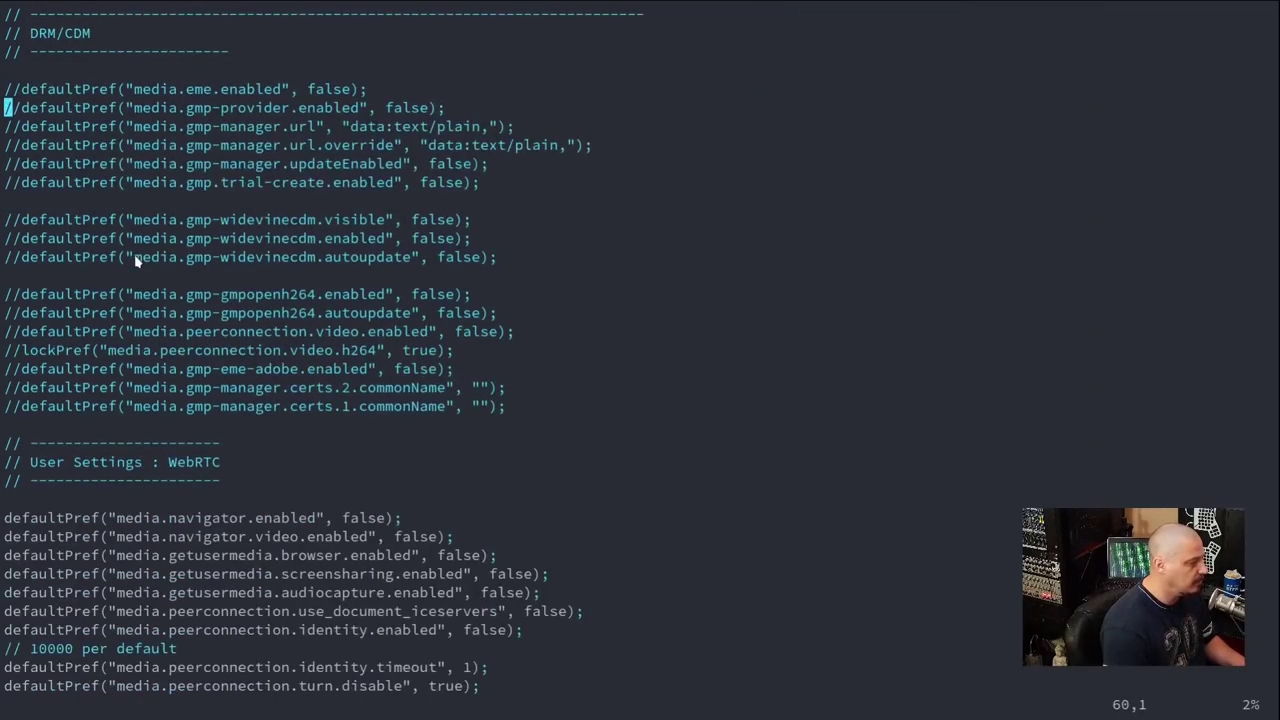
scroll(134, 256, down, 10)
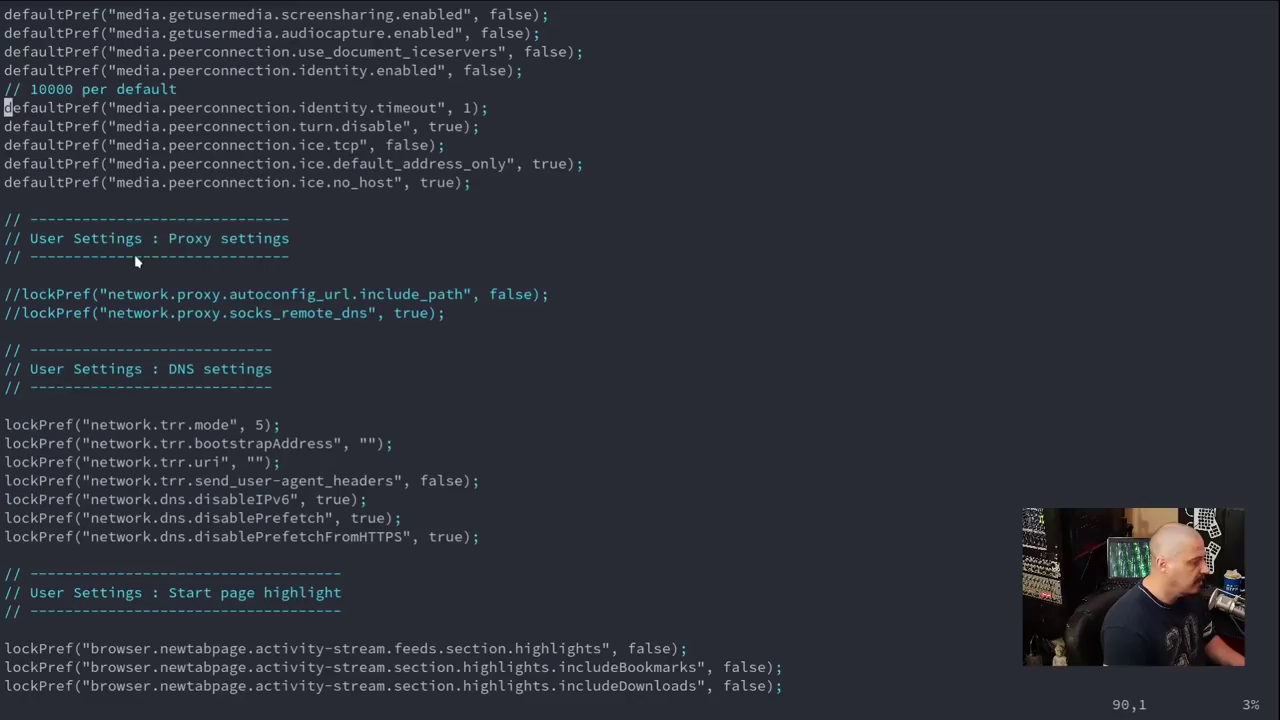
scroll(134, 257, down, 10)
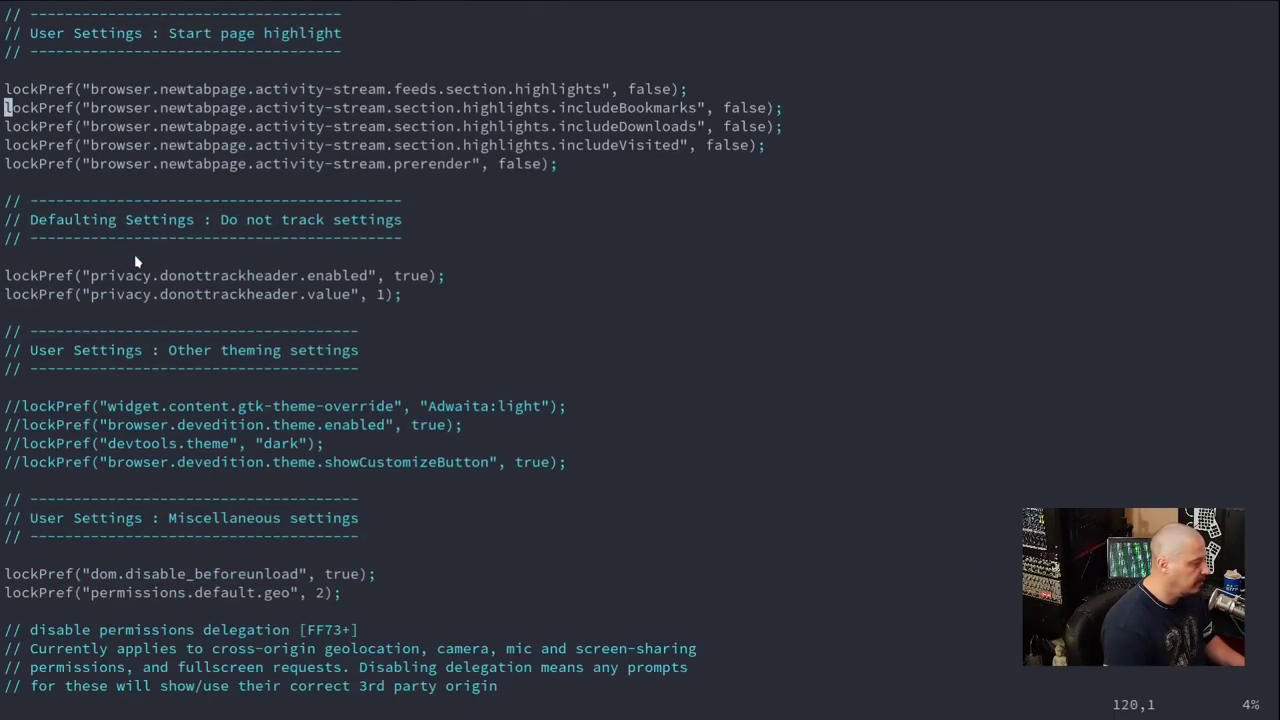
scroll(134, 256, up, 16)
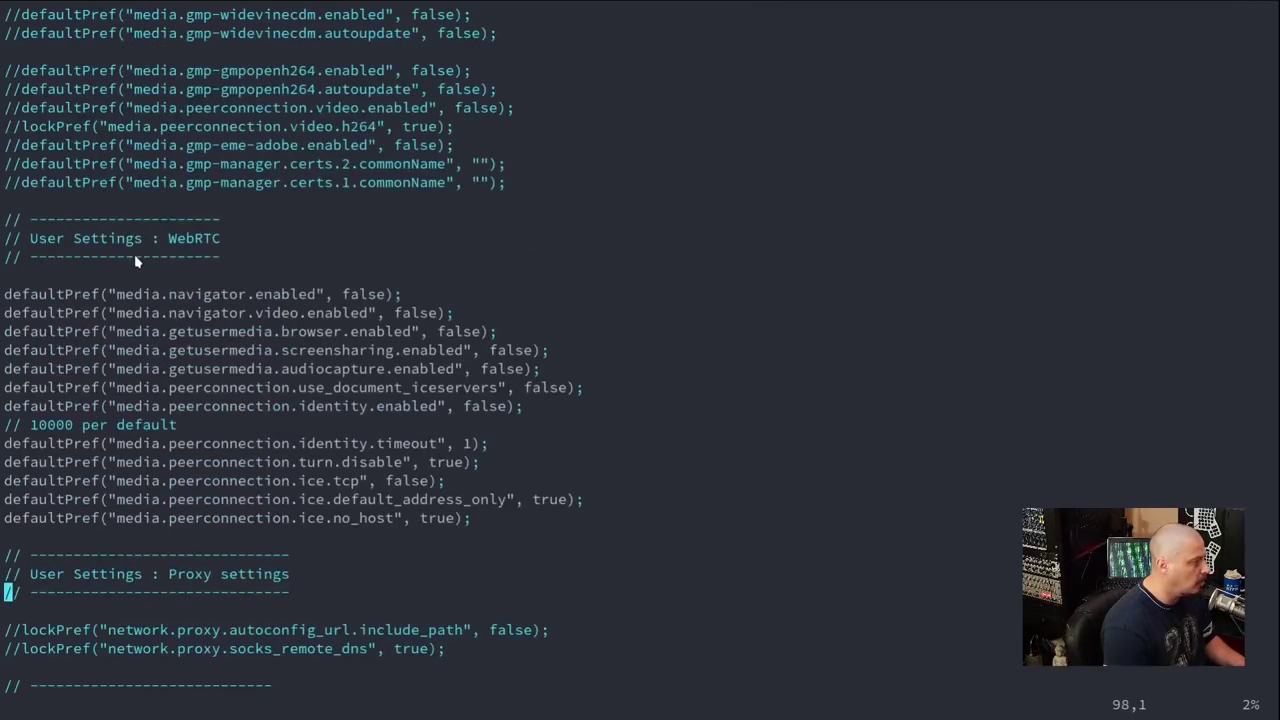
scroll(136, 261, up, 7)
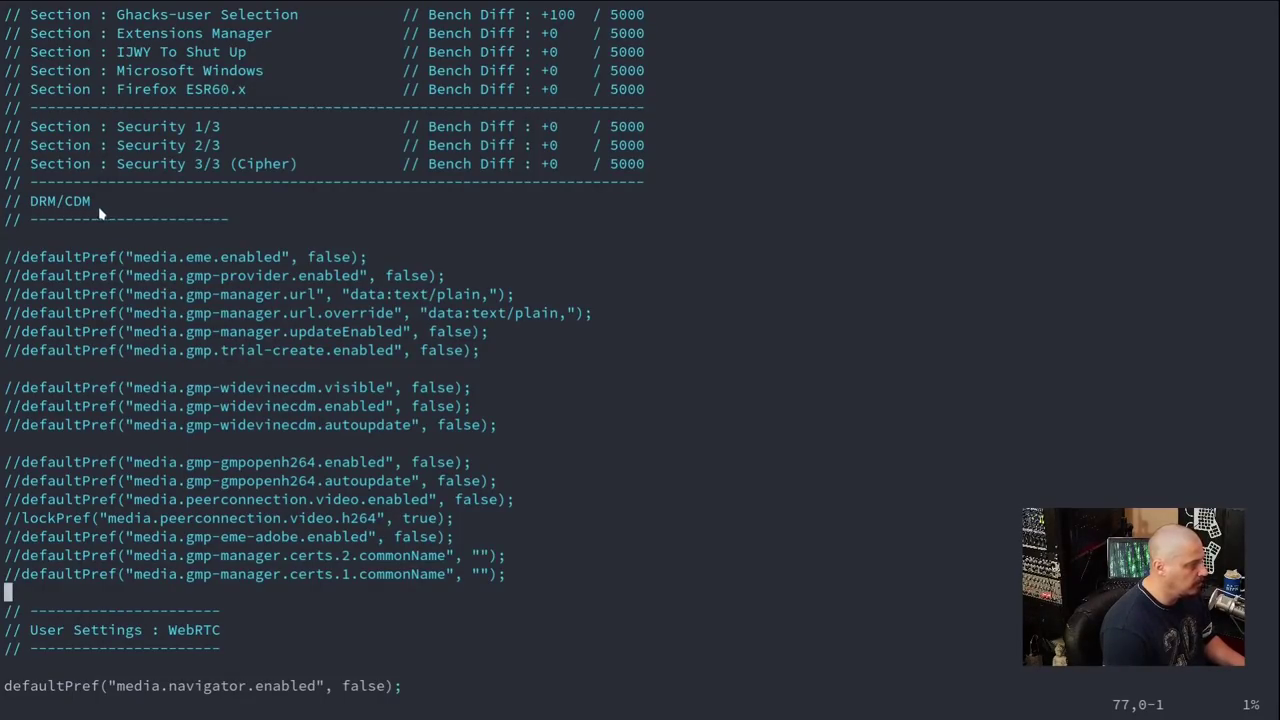
scroll(124, 214, down, 1)
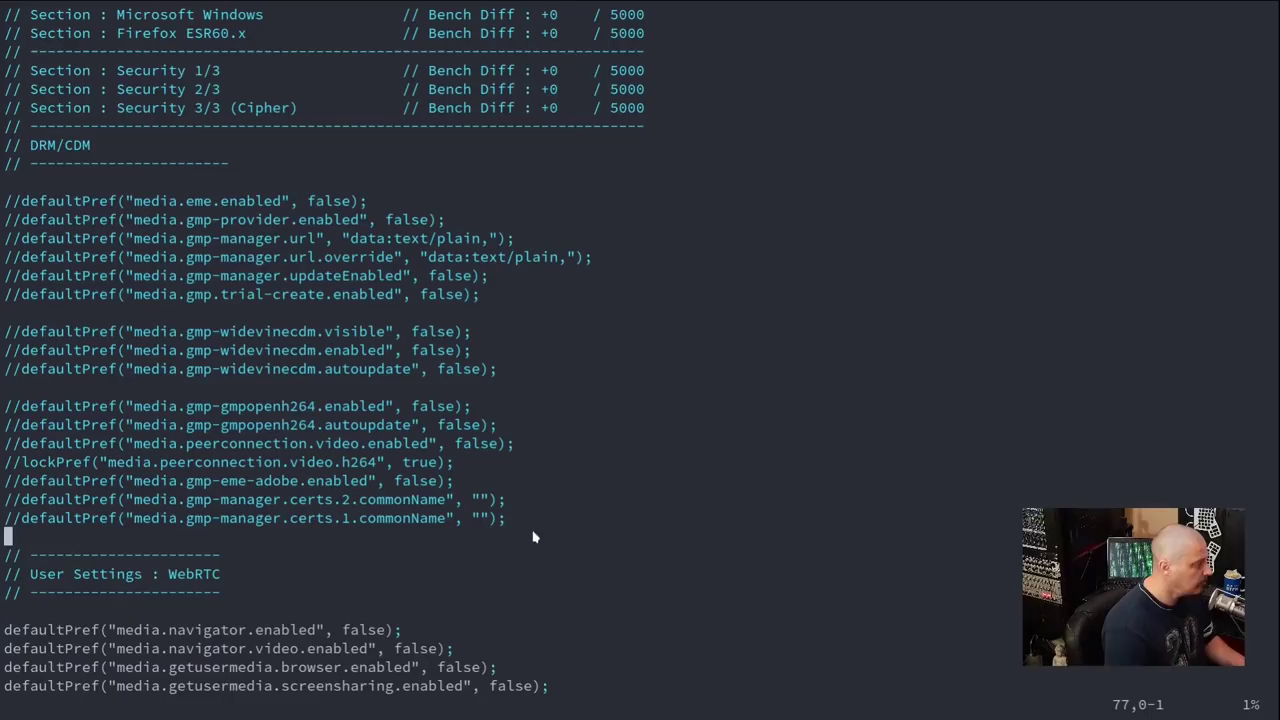
- Highlight the commented-out preferences under DRM/CDM, from media.eme.enabled to media.gmp-manager.certs.1.commonName, including the Widevine lines
drag(511, 537, 10, 201)
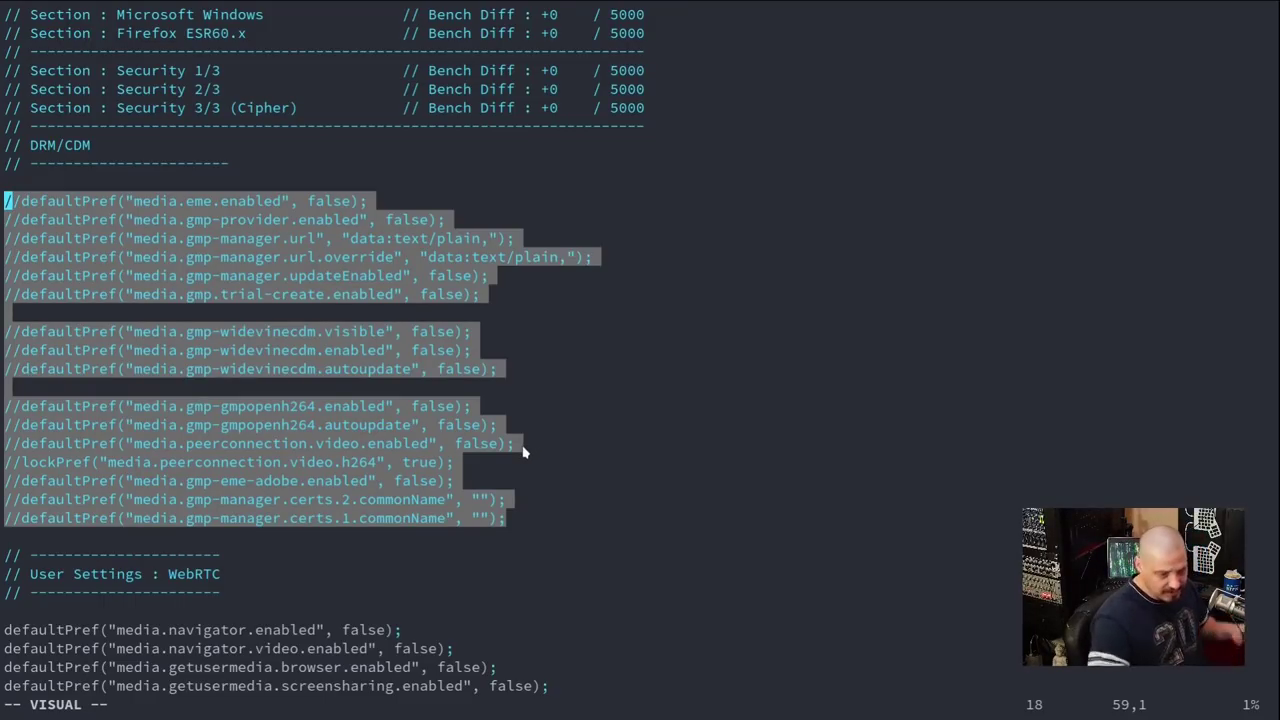
click(425, 391)
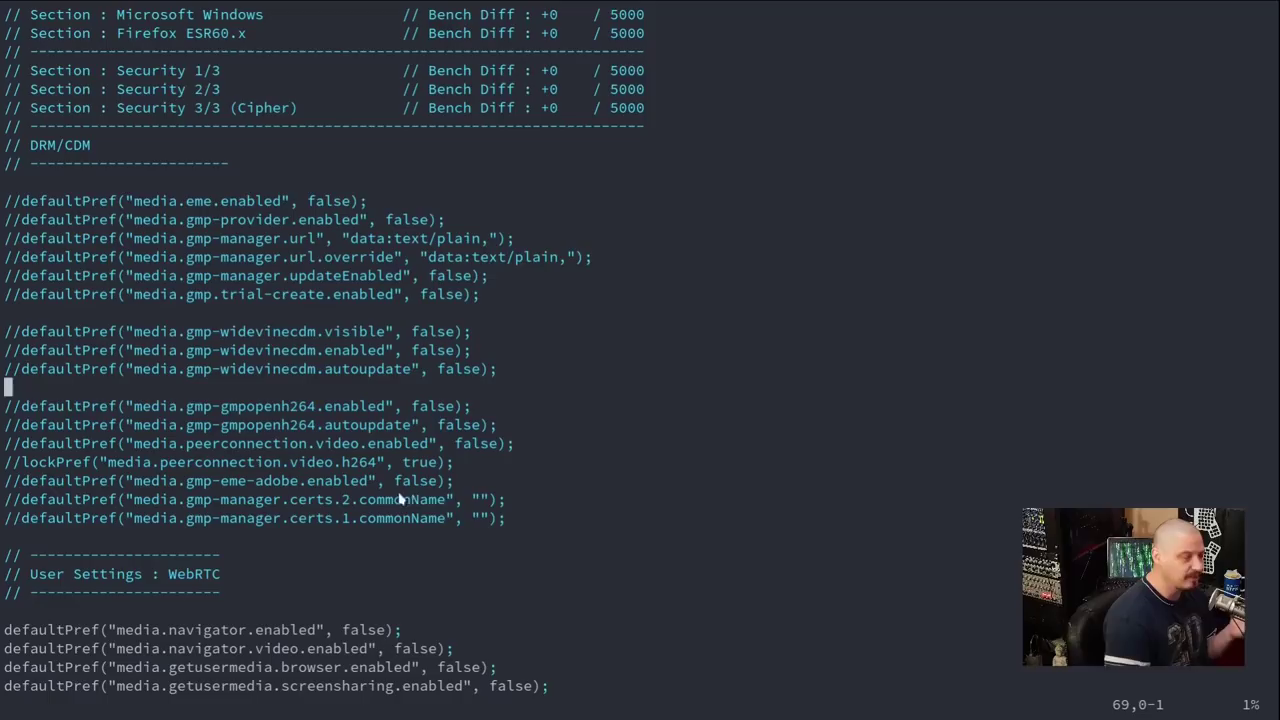
drag(5, 385, 8, 331)
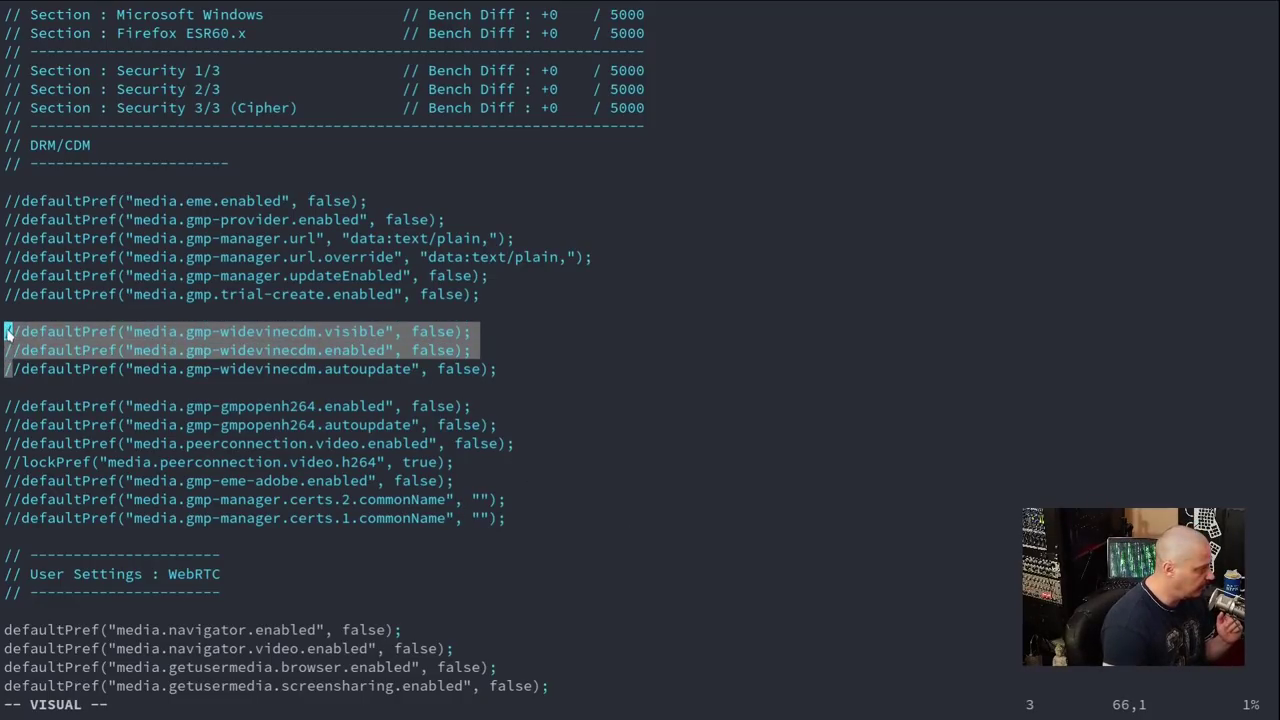
click(37, 146)
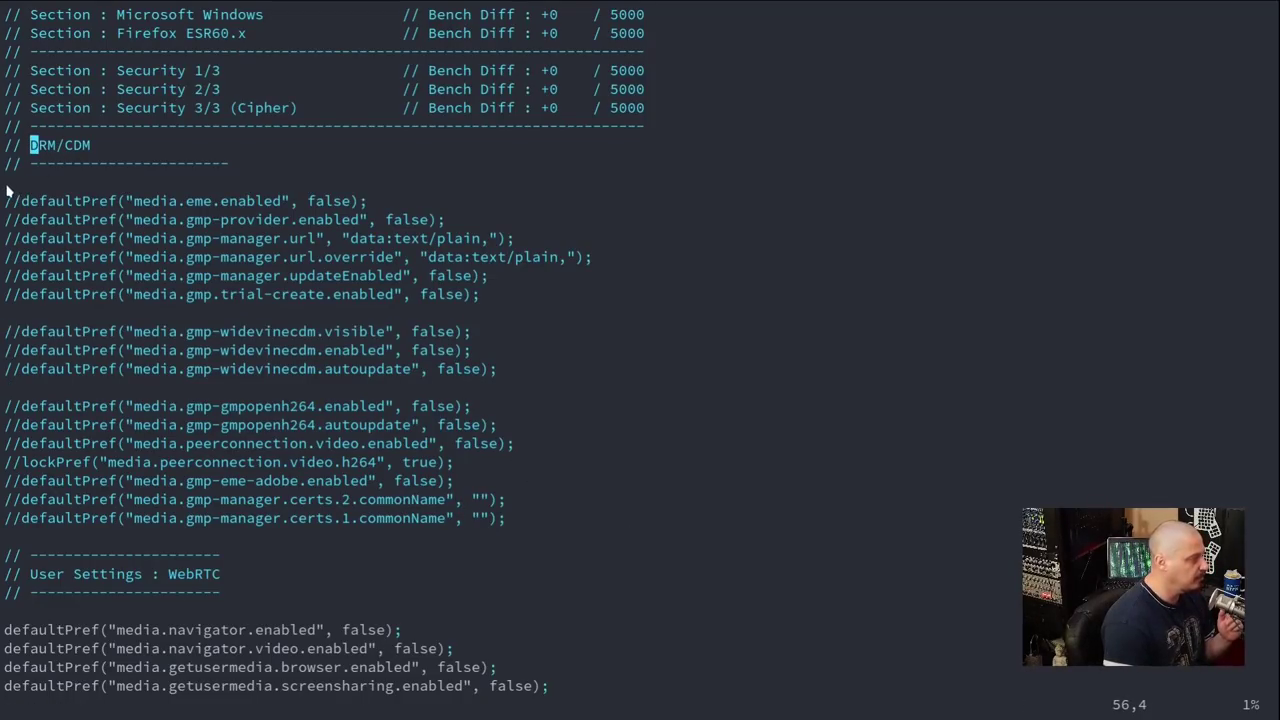
drag(8, 186, 558, 519)
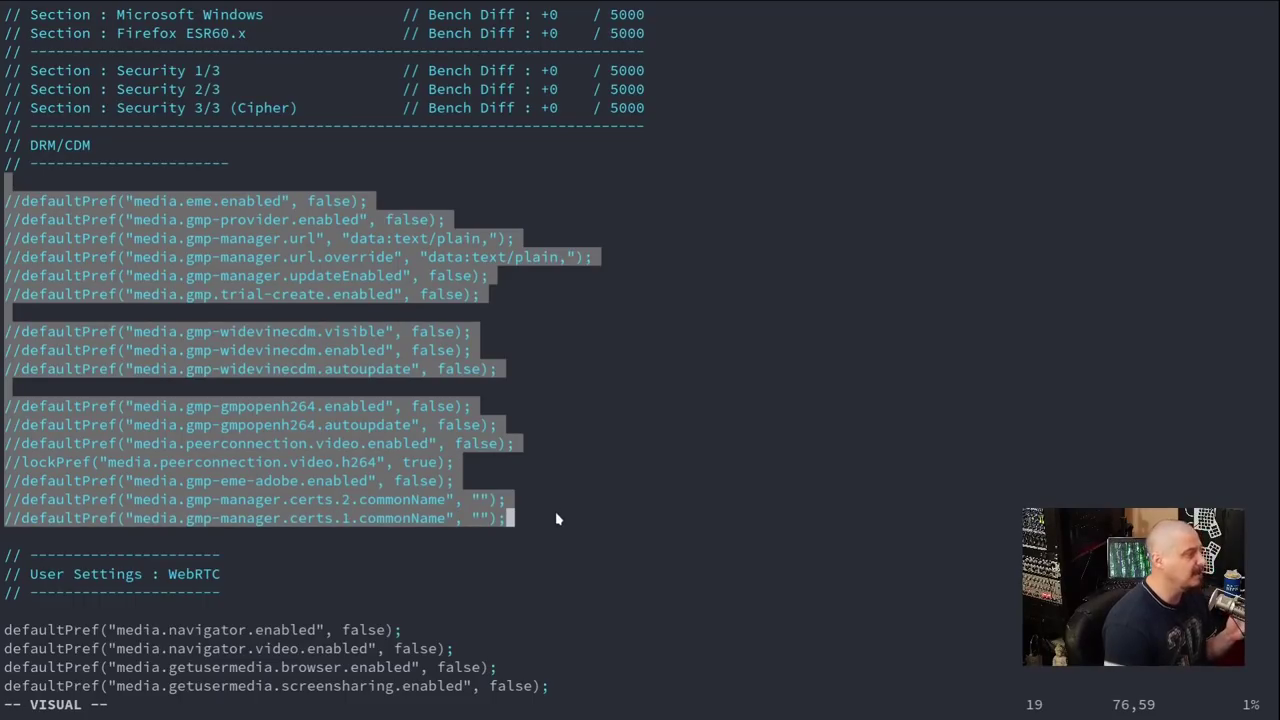
- Switch to the www workspace and launch LibreWolf from the run prompt
key(super+2)
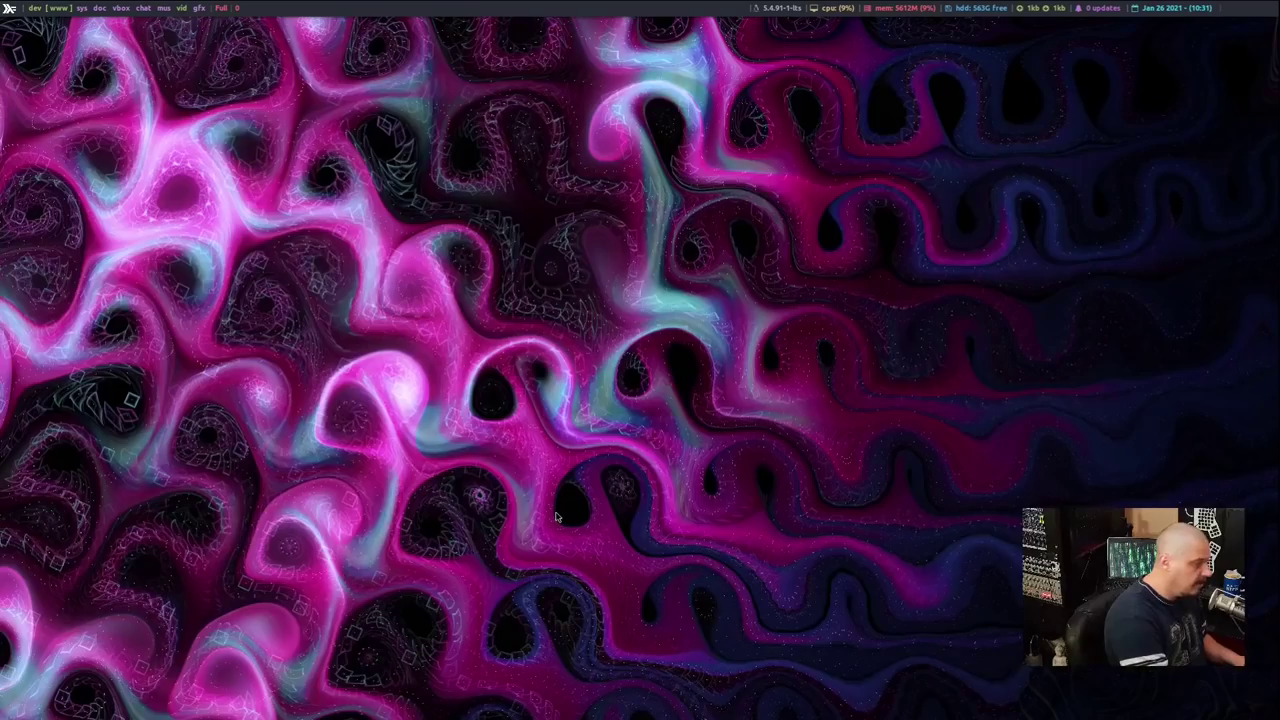
key(super+shift+Return)
text(libre)
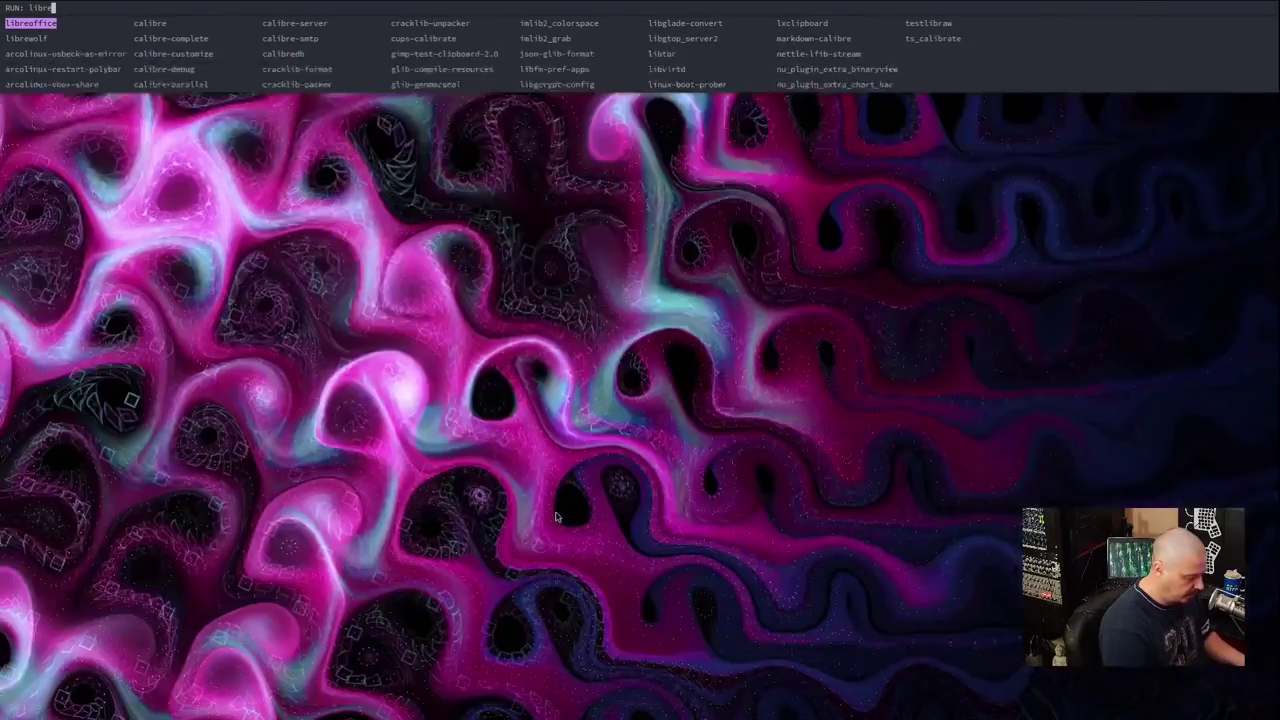
text(wolf)
key(Return)
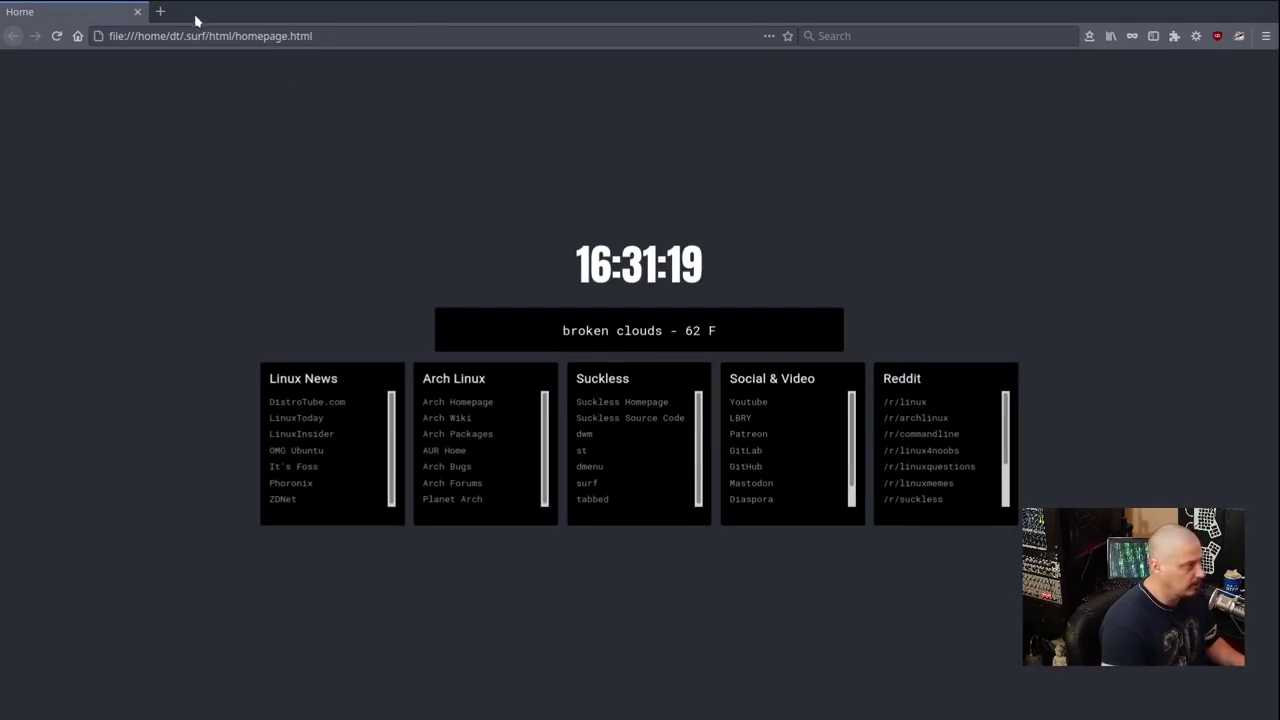
- Open Netflix in a new tab, enter the main viewer profile, and play The Next Three Days
click(159, 10)
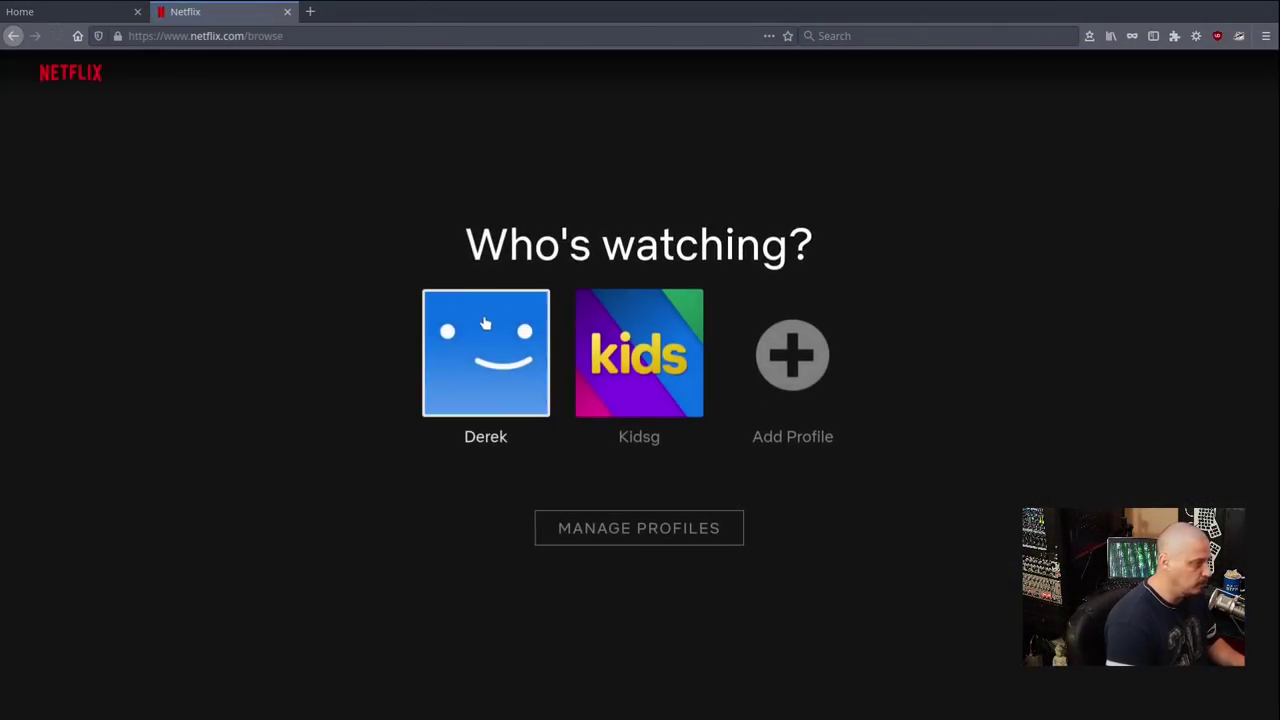
click(479, 353)
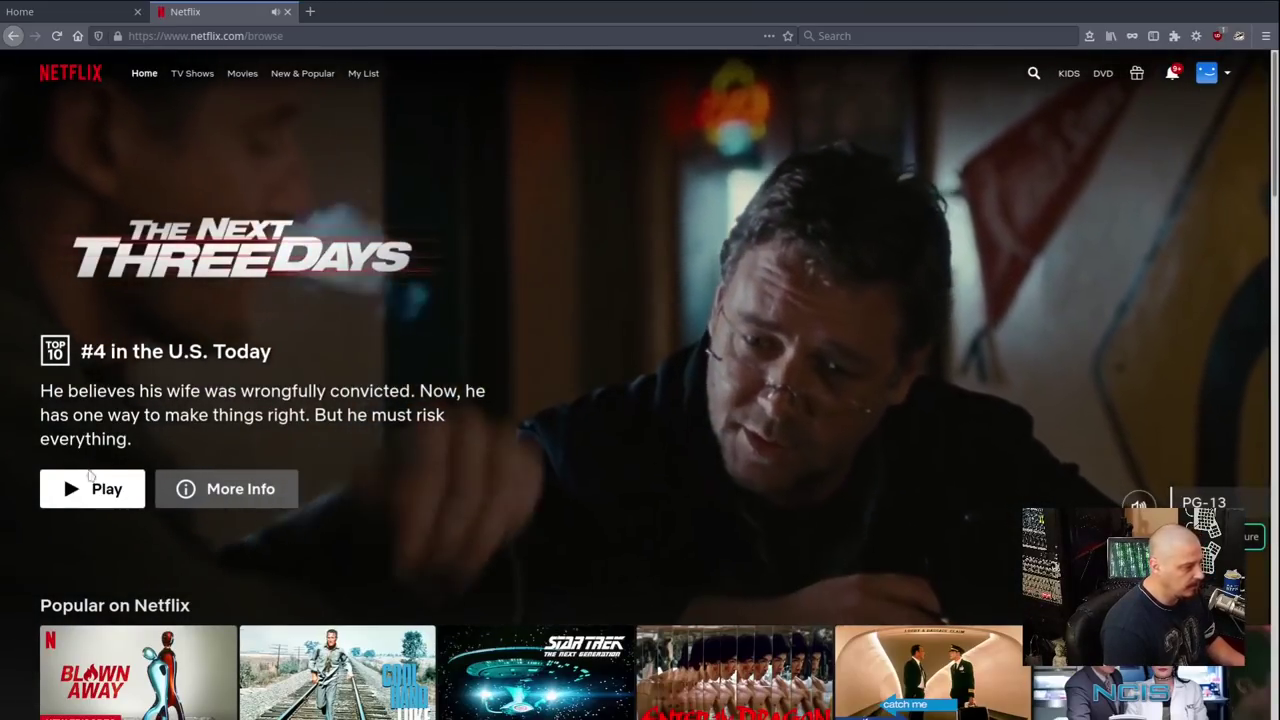
click(91, 489)
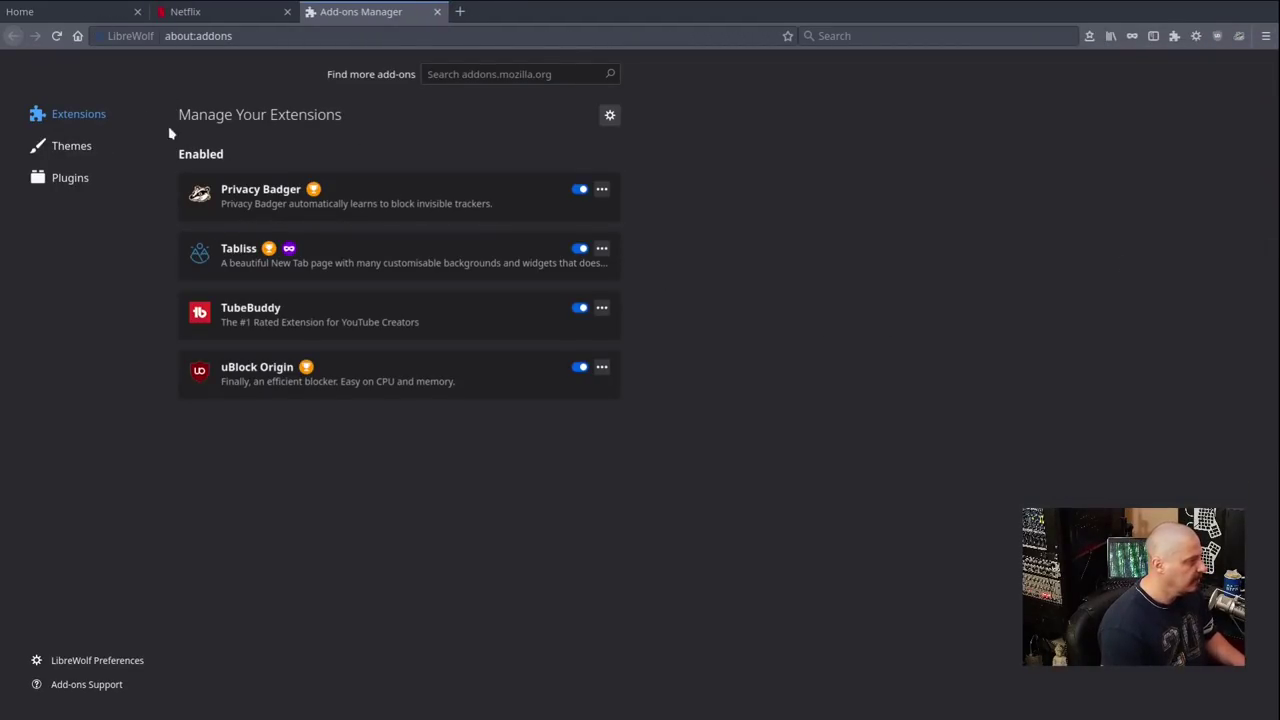
- Show the installed plugins in the Add-ons Manager to check for the Widevine module
click(72, 179)
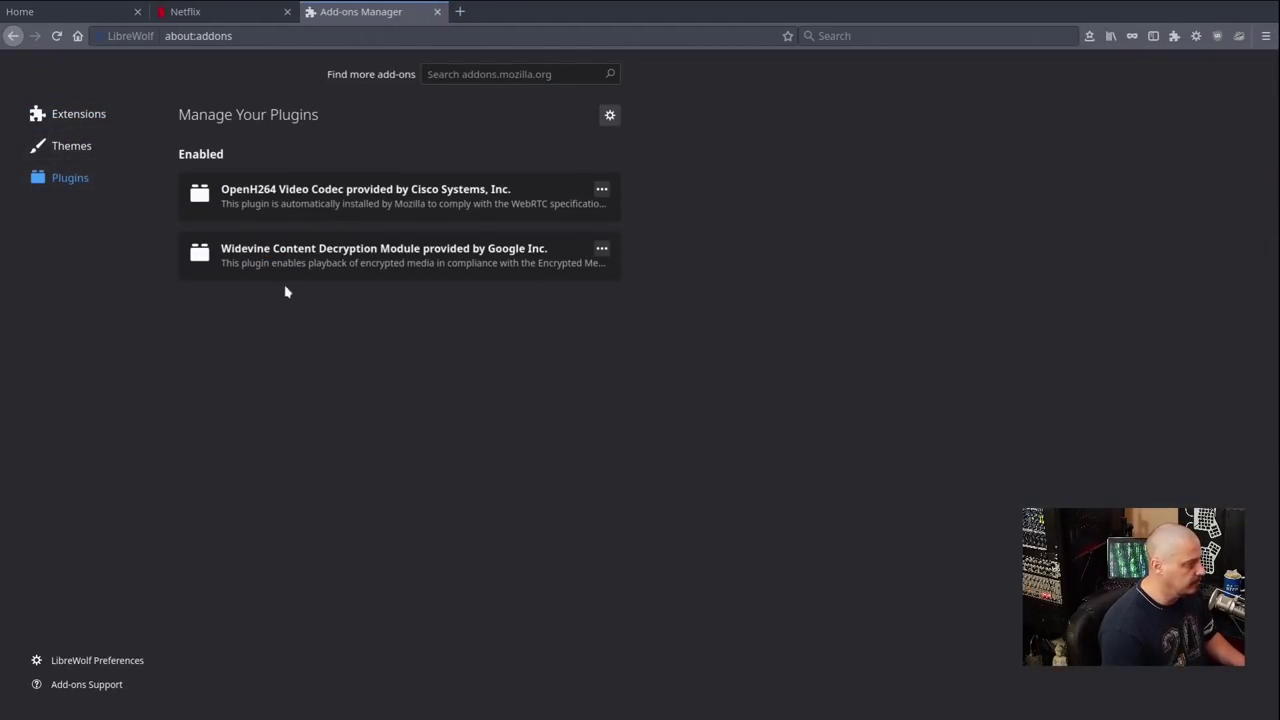